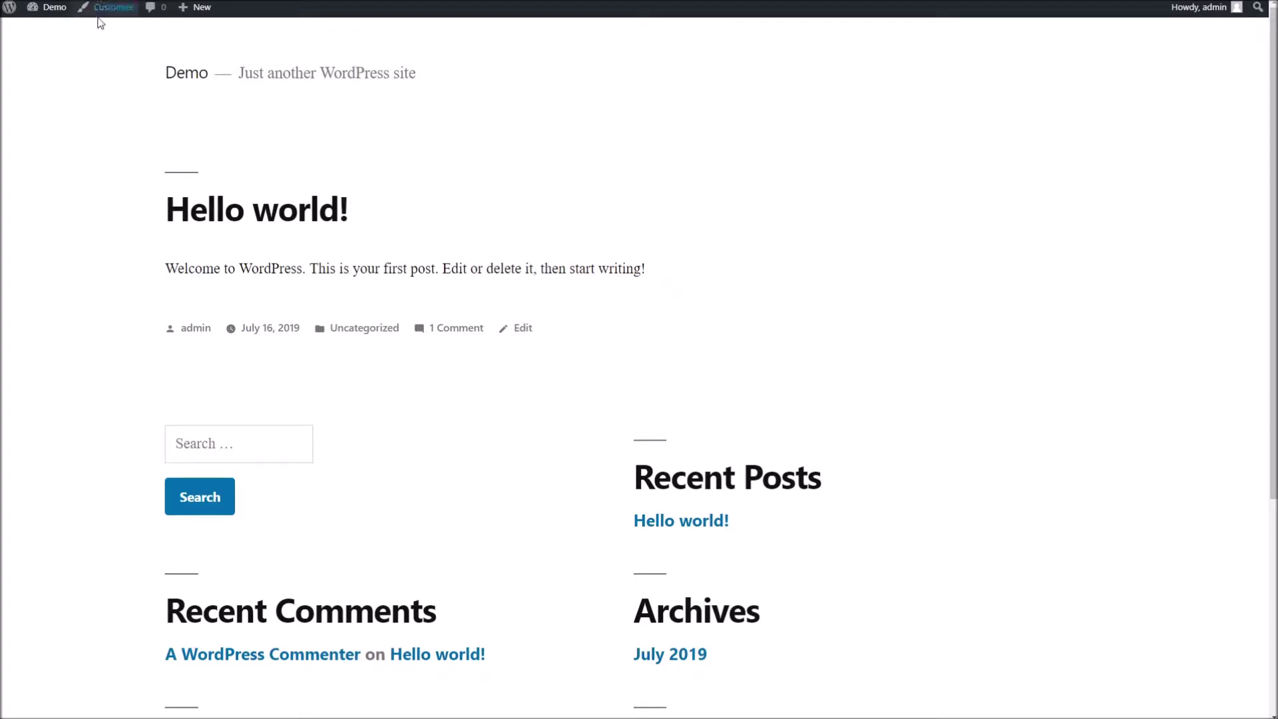
Step: From the dashboard, reach Appearance > Themes > Add New > Upload Theme and launch the file chooser
{"action": "scroll", "coordinate": [778, 377], "scroll_direction": "down", "scroll_amount": 4}
{"action": "scroll", "coordinate": [778, 377], "scroll_direction": "up", "scroll_amount": 4}
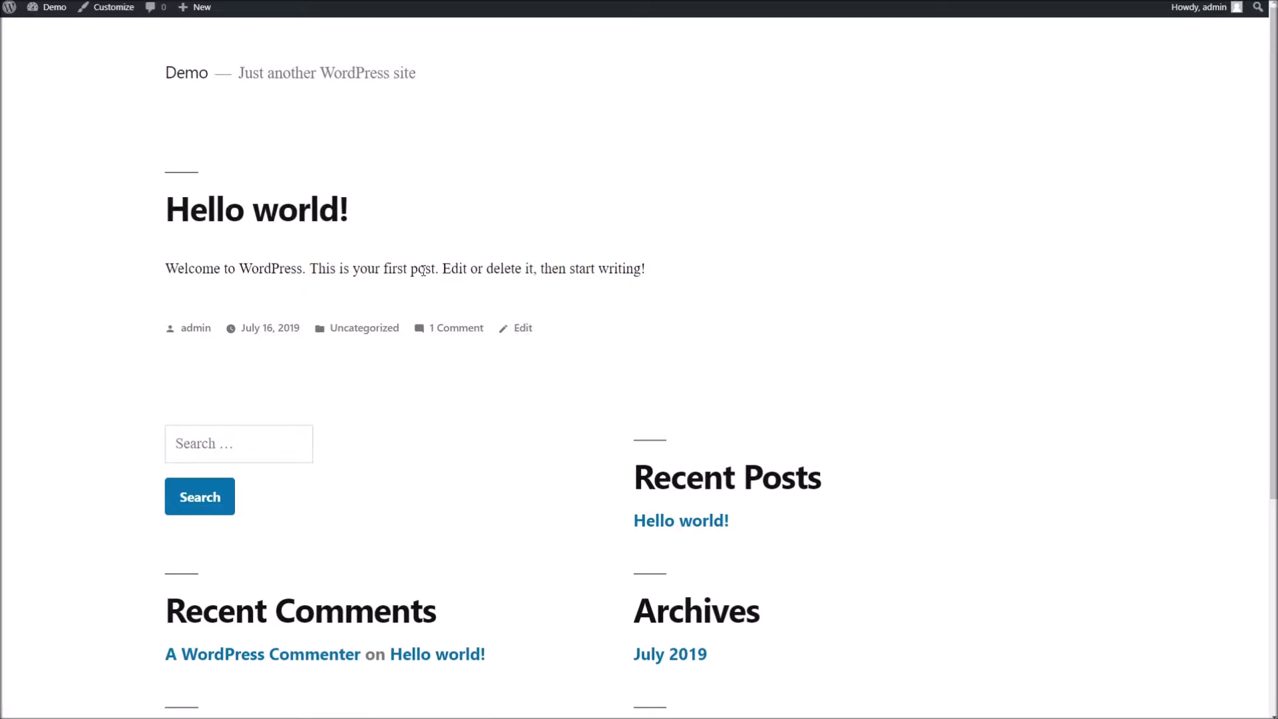
{"action": "scroll", "coordinate": [562, 336], "scroll_direction": "down", "scroll_amount": 4}
{"action": "scroll", "coordinate": [593, 357], "scroll_direction": "up", "scroll_amount": 4}
{"action": "left_click", "coordinate": [50, 31]}
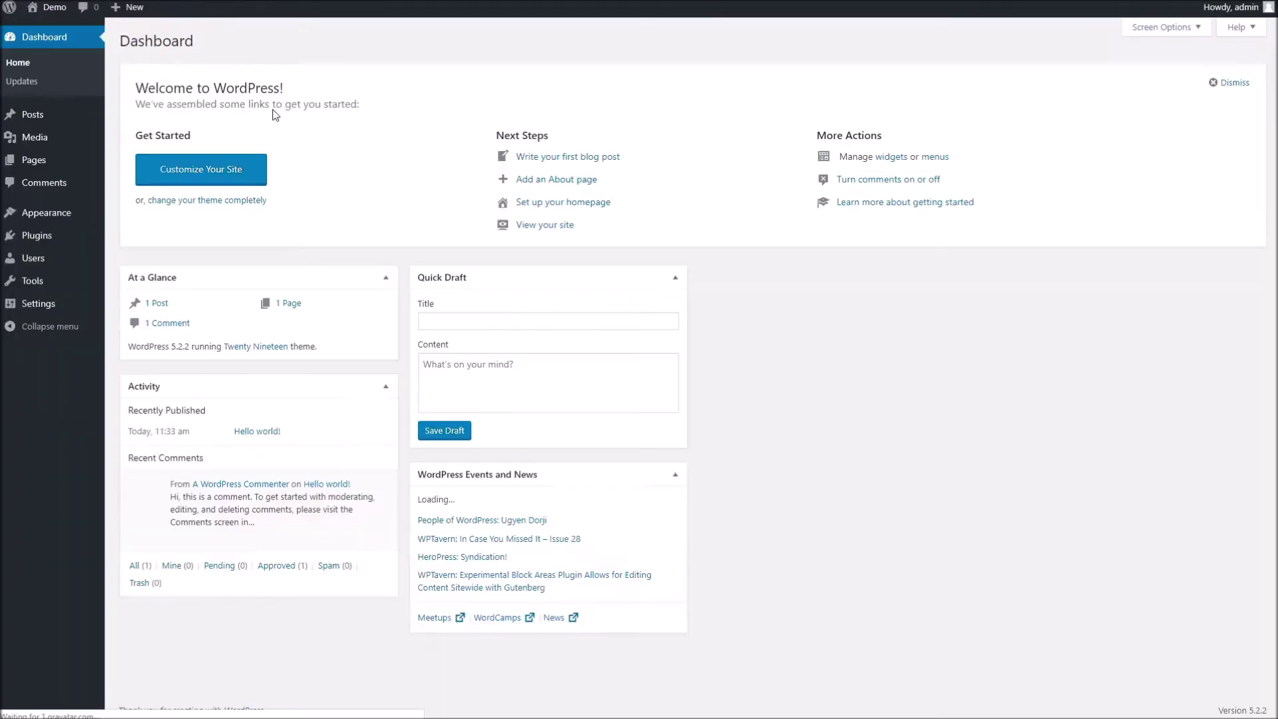
{"action": "mouse_move", "coordinate": [123, 218]}
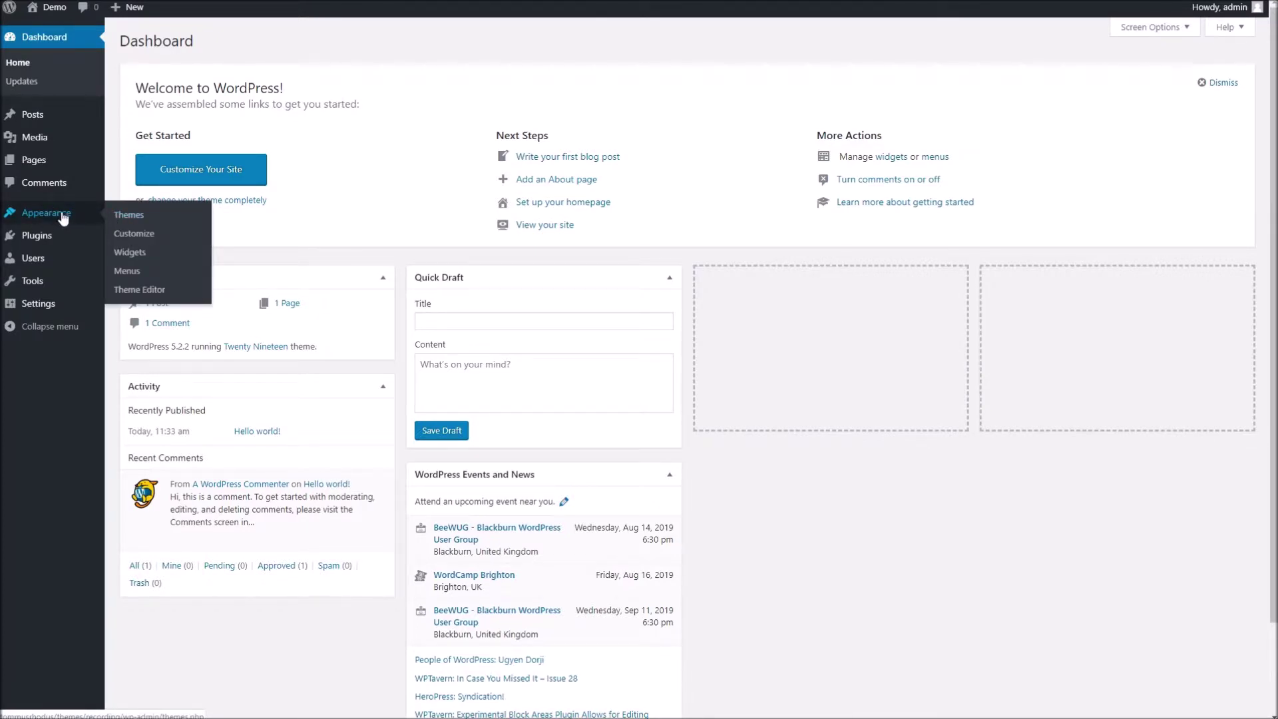
{"action": "left_click", "coordinate": [137, 215]}
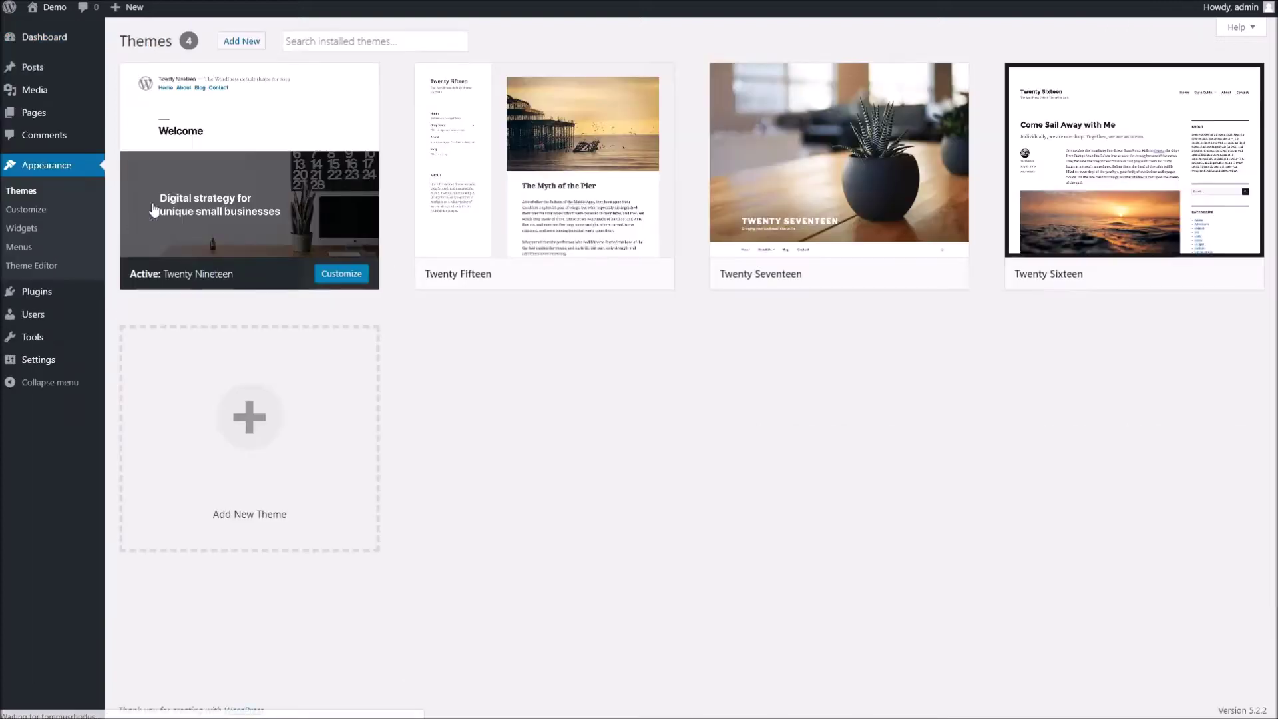
{"action": "left_click", "coordinate": [228, 46]}
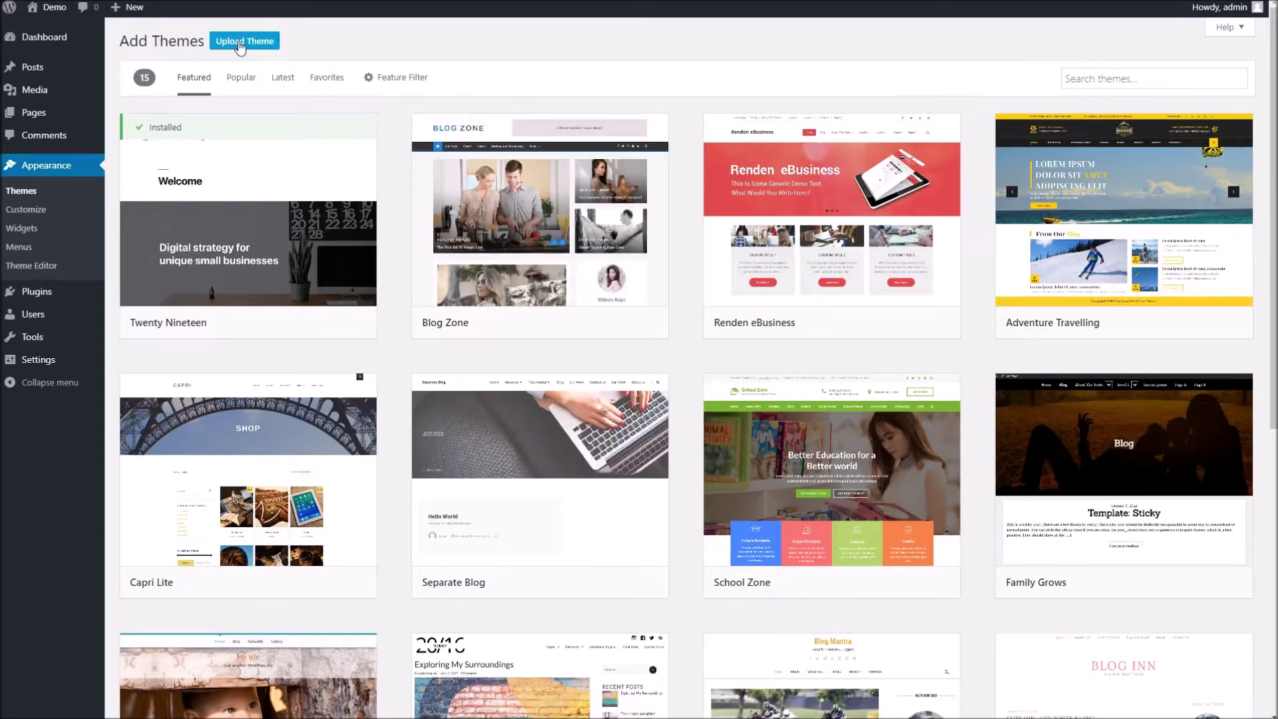
{"action": "left_click", "coordinate": [243, 41]}
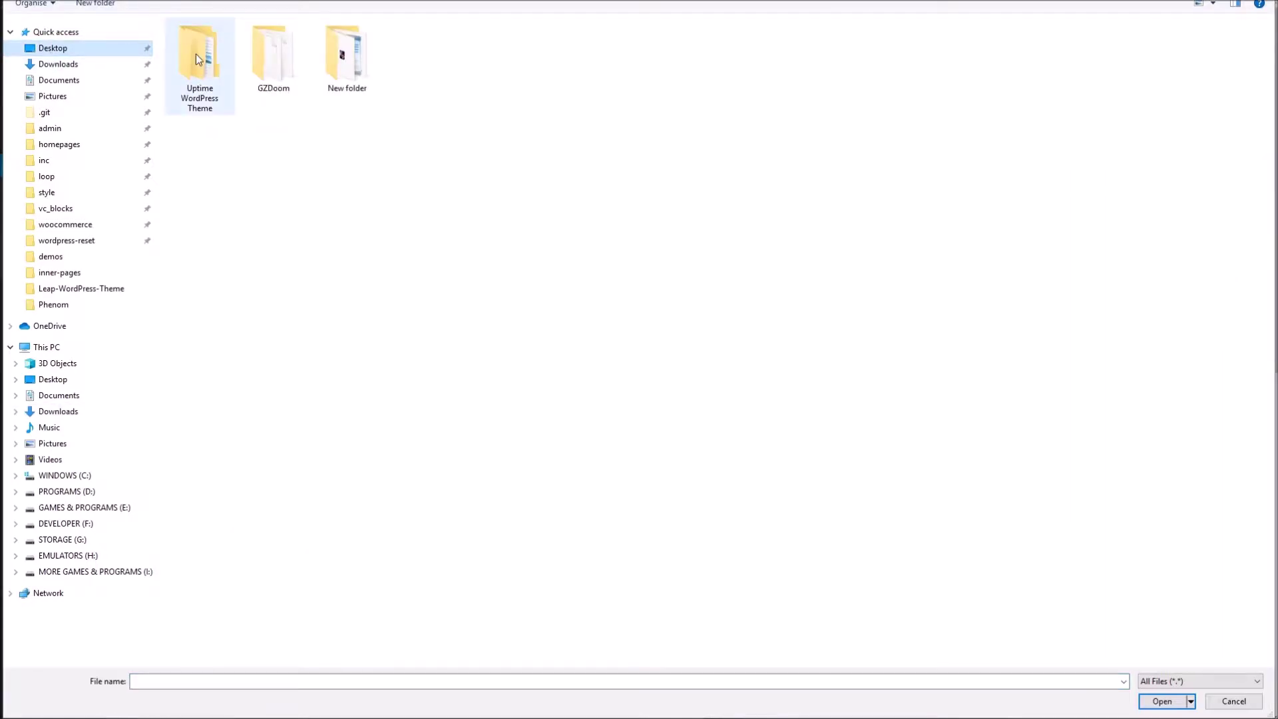
Step: Pick uptime.zip from the Uptime WordPress Theme folder as the theme file
{"action": "double_click", "coordinate": [196, 54]}
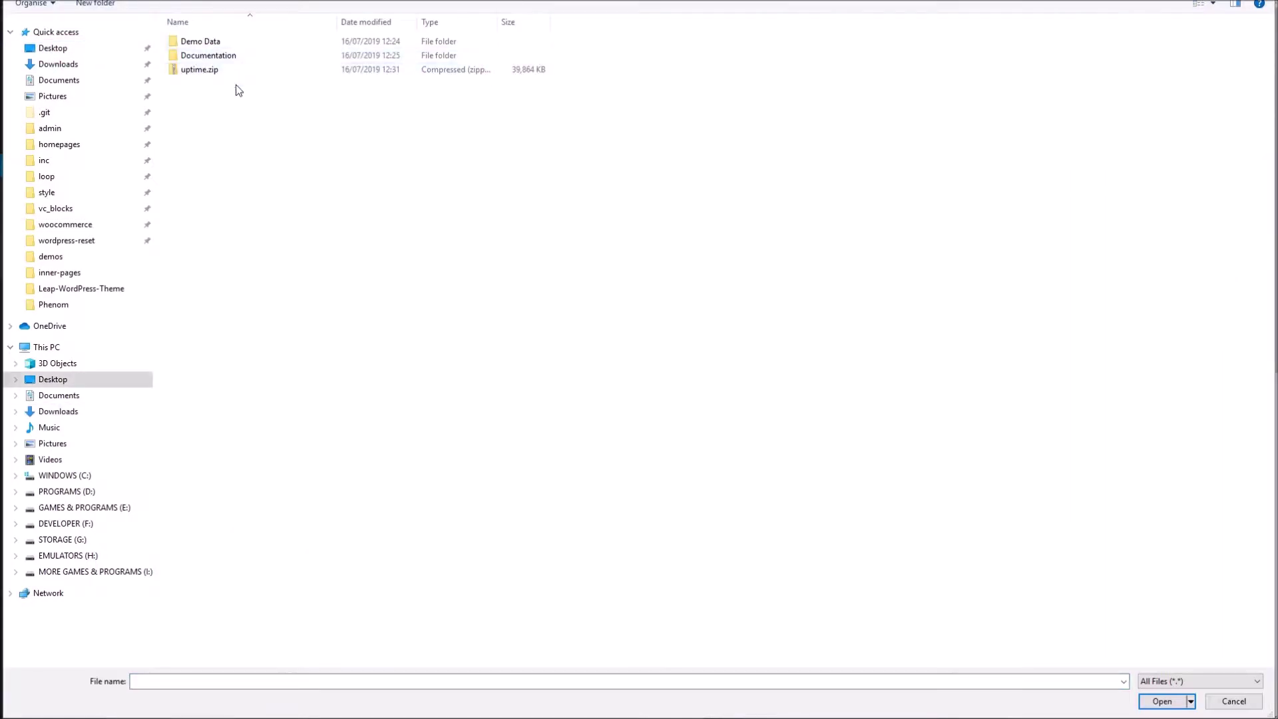
{"action": "double_click", "coordinate": [198, 70]}
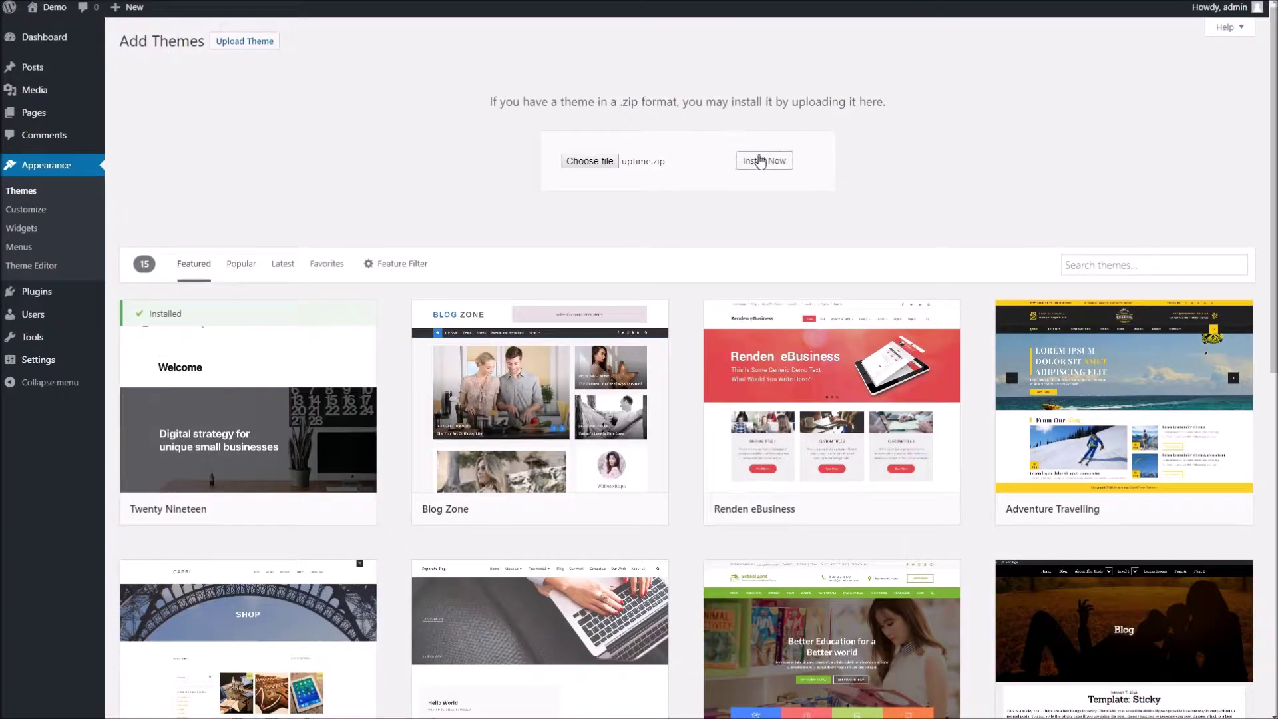
Step: Install the Uptime theme from uptime.zip, then activate it
{"action": "left_click", "coordinate": [758, 161]}
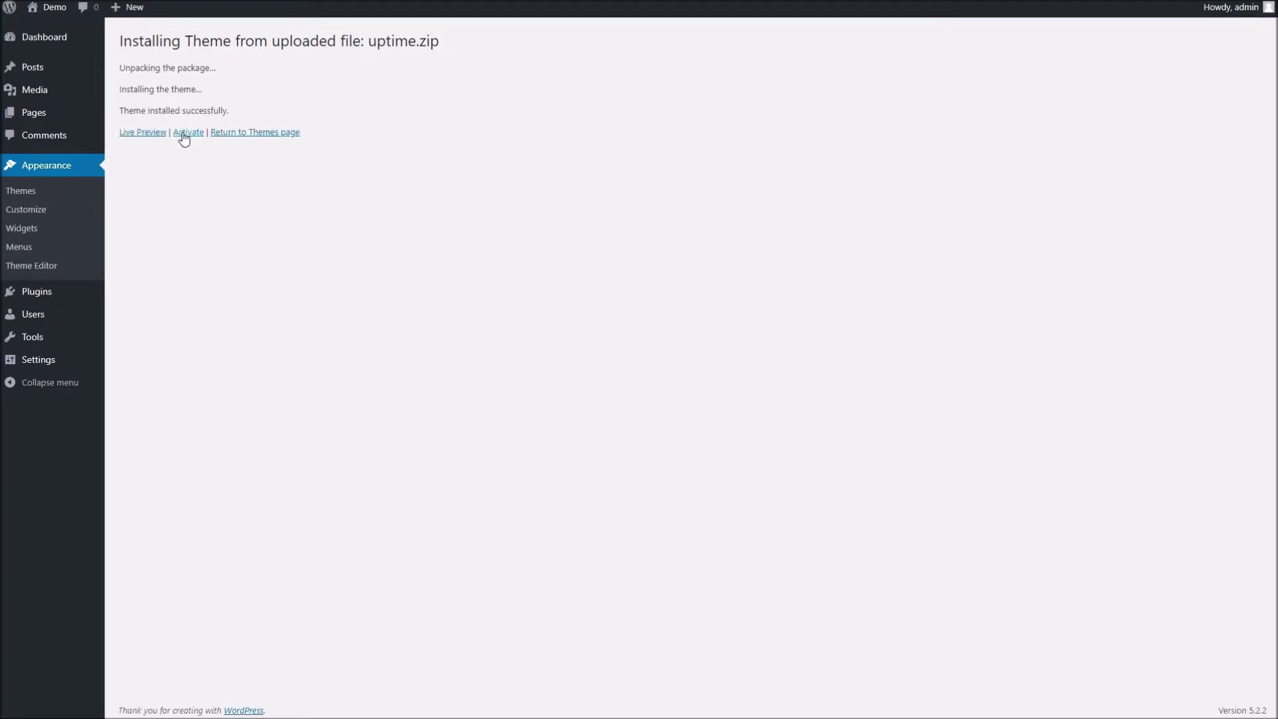
{"action": "left_click", "coordinate": [187, 132]}
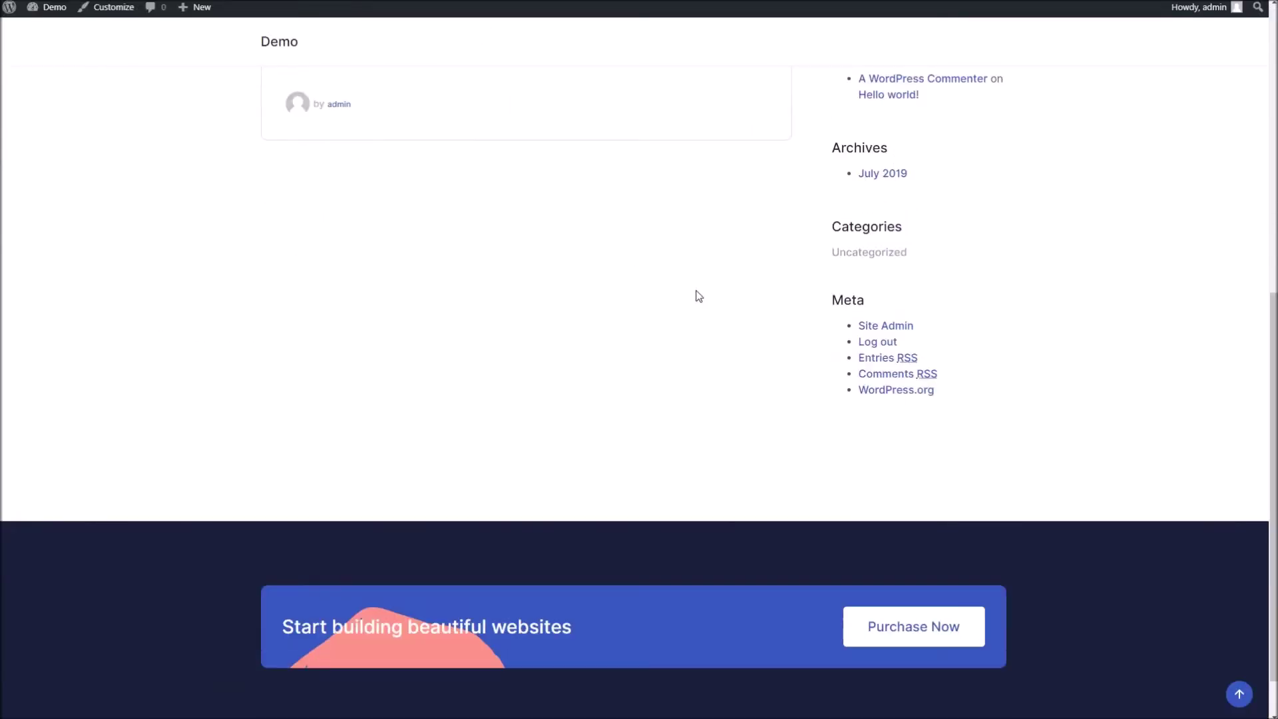
Step: Scroll through the Blog page to inspect its new Uptime styling
{"action": "scroll", "coordinate": [905, 417], "scroll_direction": "up", "scroll_amount": 5}
{"action": "scroll", "coordinate": [904, 418], "scroll_direction": "up", "scroll_amount": 2}
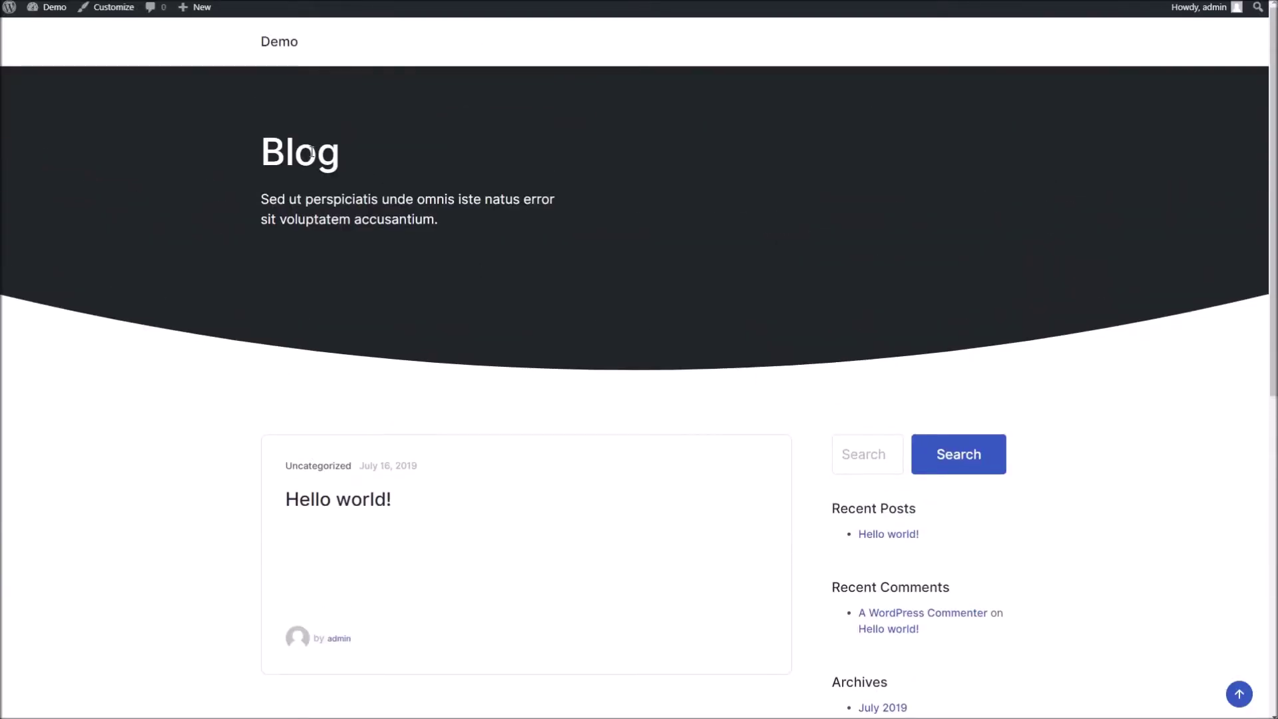
{"action": "scroll", "coordinate": [936, 201], "scroll_direction": "down", "scroll_amount": 7}
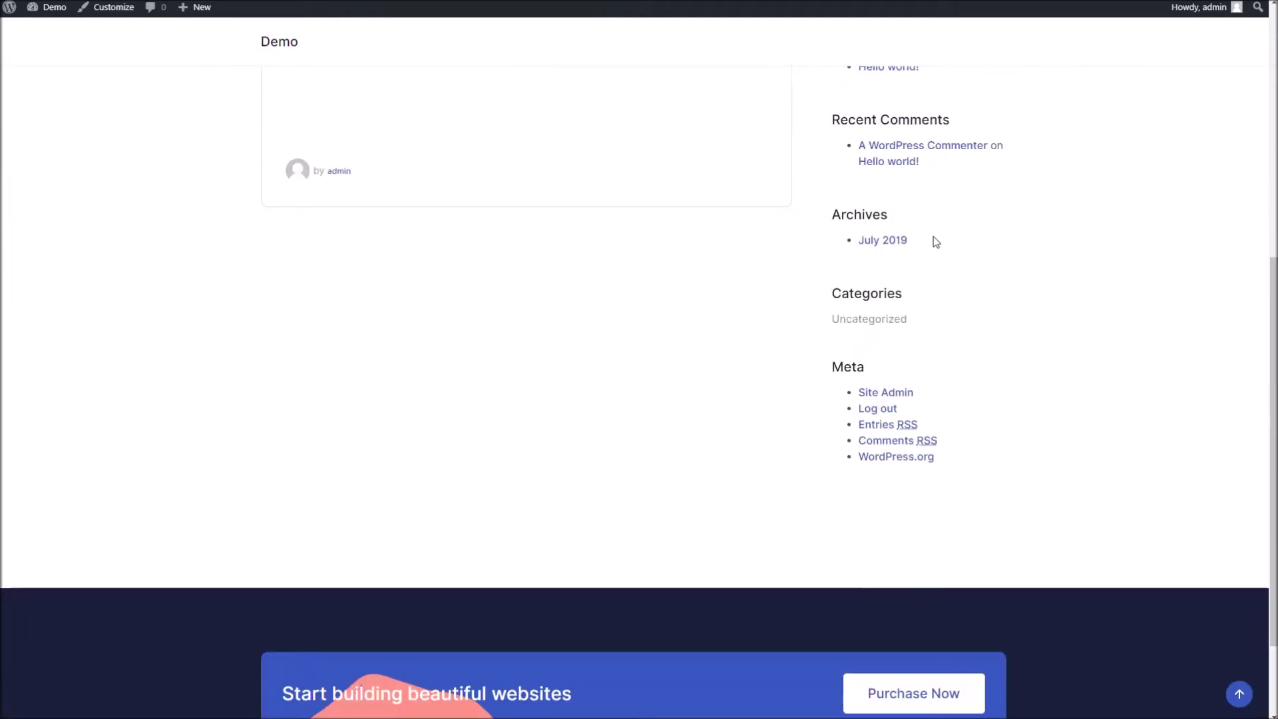
{"action": "scroll", "coordinate": [933, 237], "scroll_direction": "down", "scroll_amount": 2}
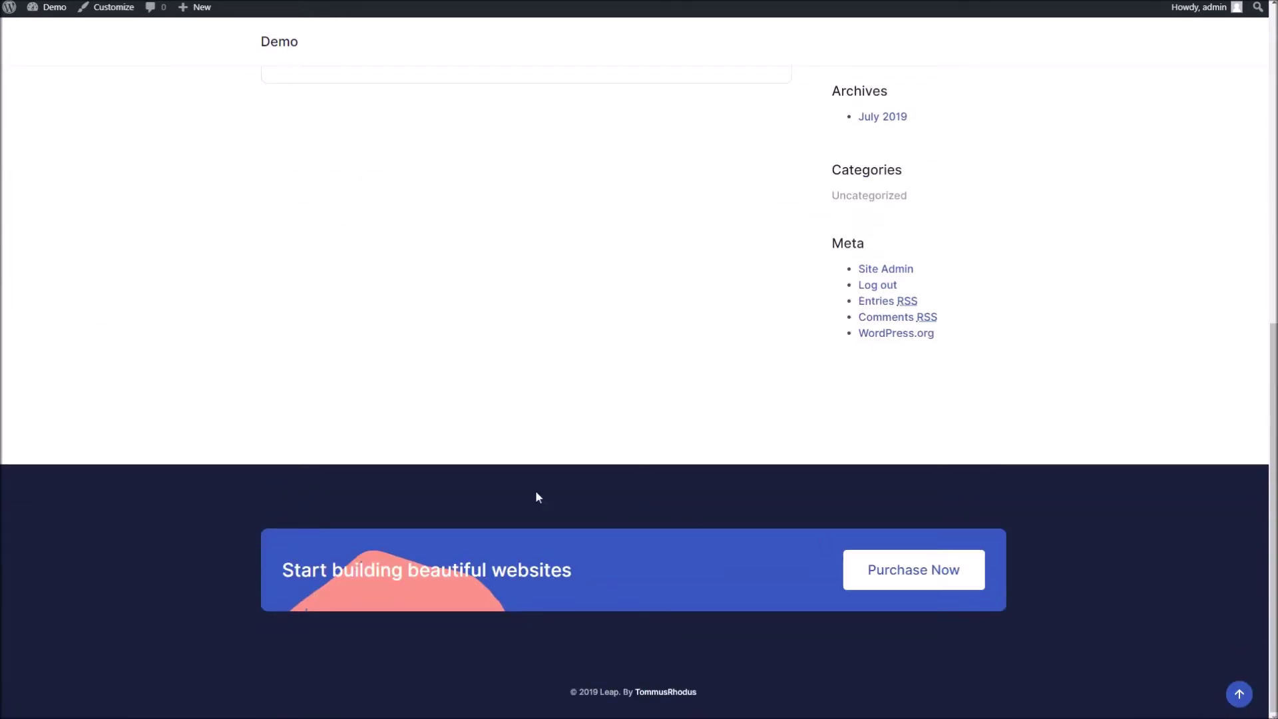
{"action": "scroll", "coordinate": [804, 330], "scroll_direction": "up", "scroll_amount": 9}
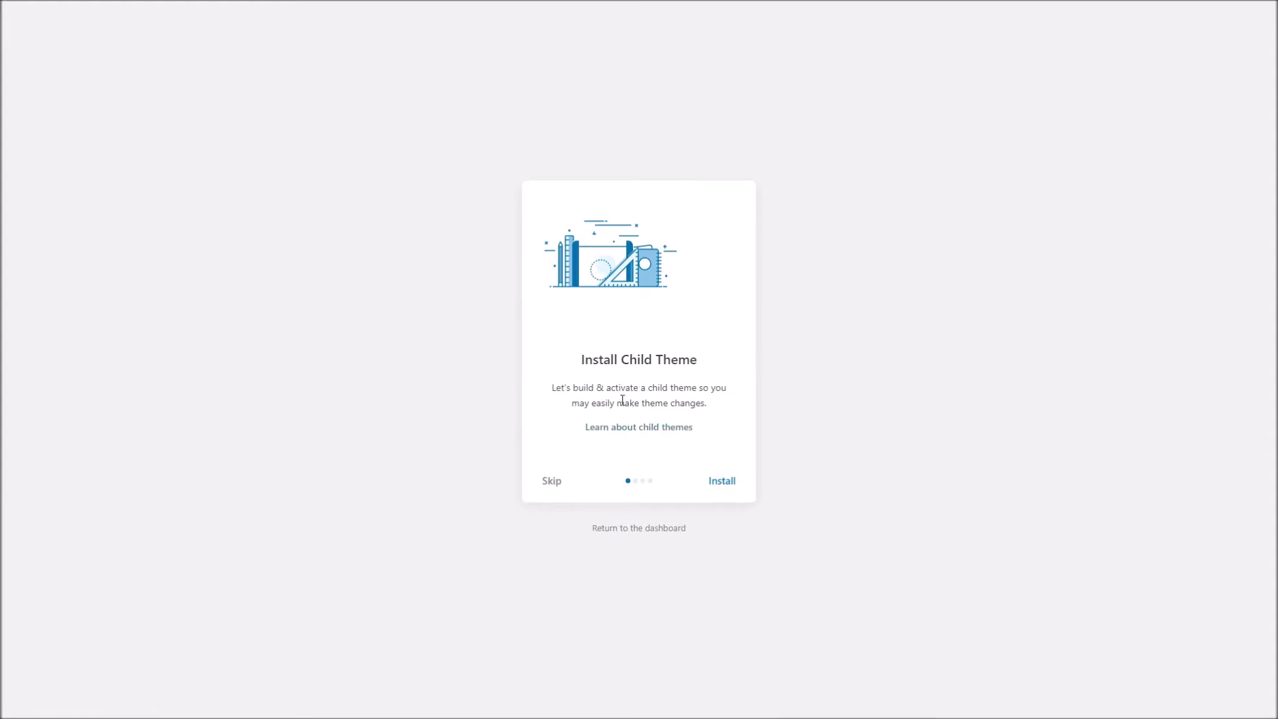
Step: Create and activate the Uptime child theme on the wizard's Install Child Theme step
{"action": "left_click", "coordinate": [730, 485]}
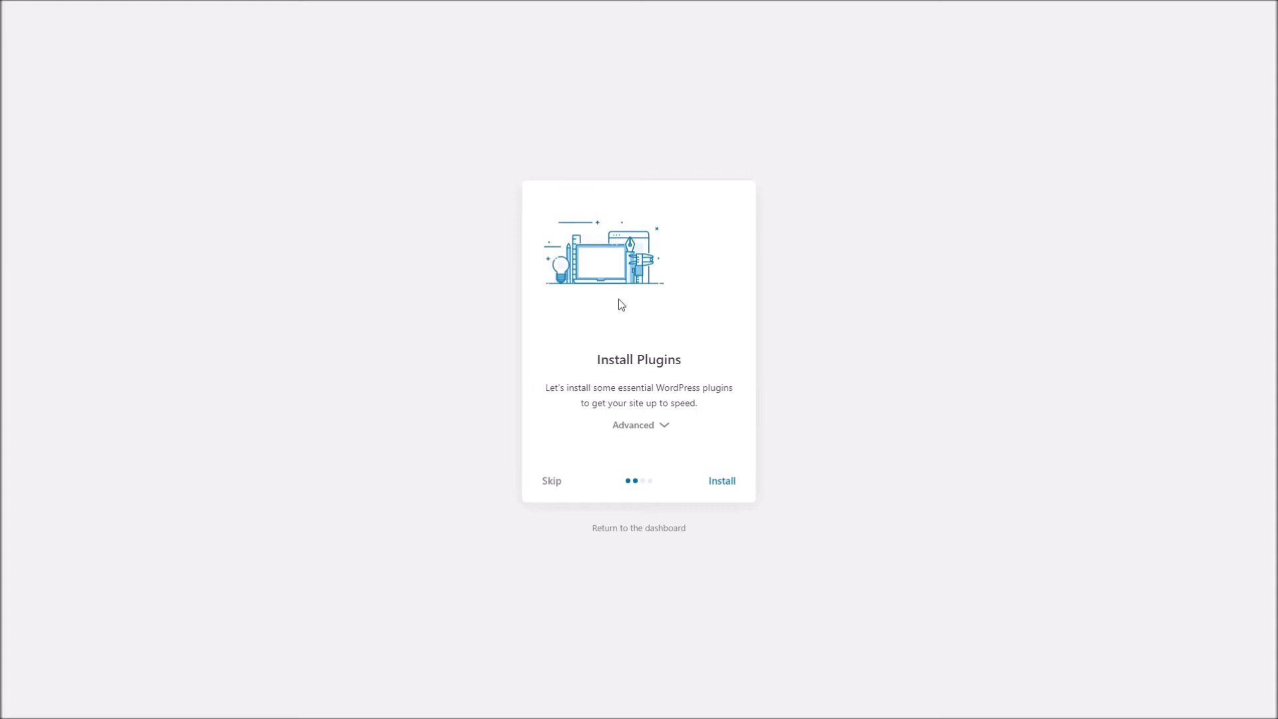
Step: Review the five checked plugins, including Elementor, Contact Form 7 and WP Job Manager, and install them
{"action": "left_click_drag", "start_coordinate": [586, 363], "coordinate": [660, 365]}
{"action": "left_click", "coordinate": [651, 363]}
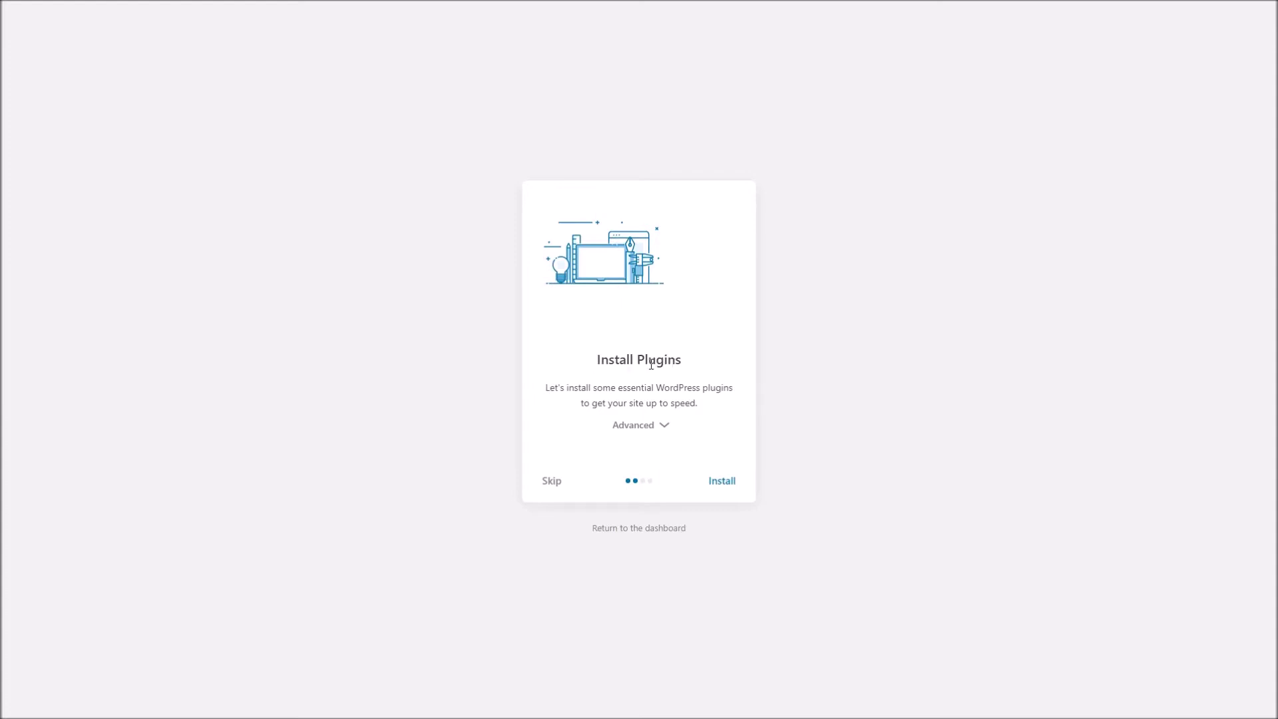
{"action": "left_click", "coordinate": [653, 427]}
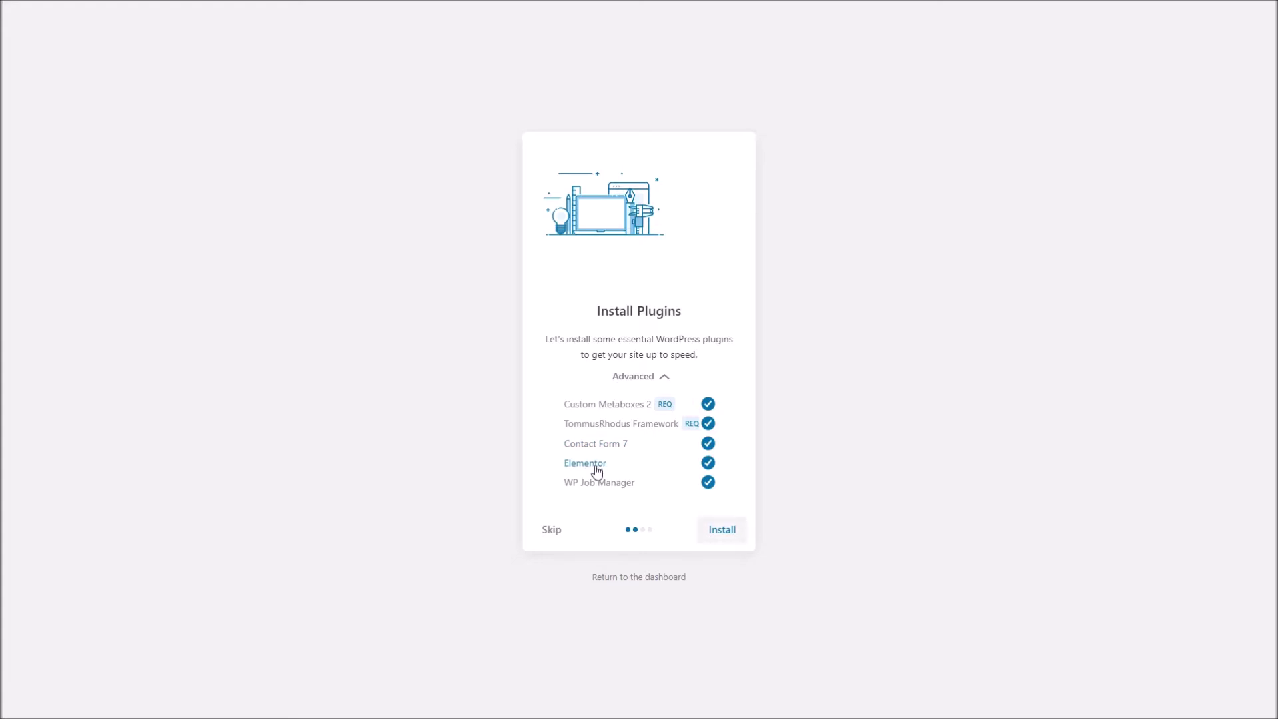
{"action": "left_click", "coordinate": [726, 530]}
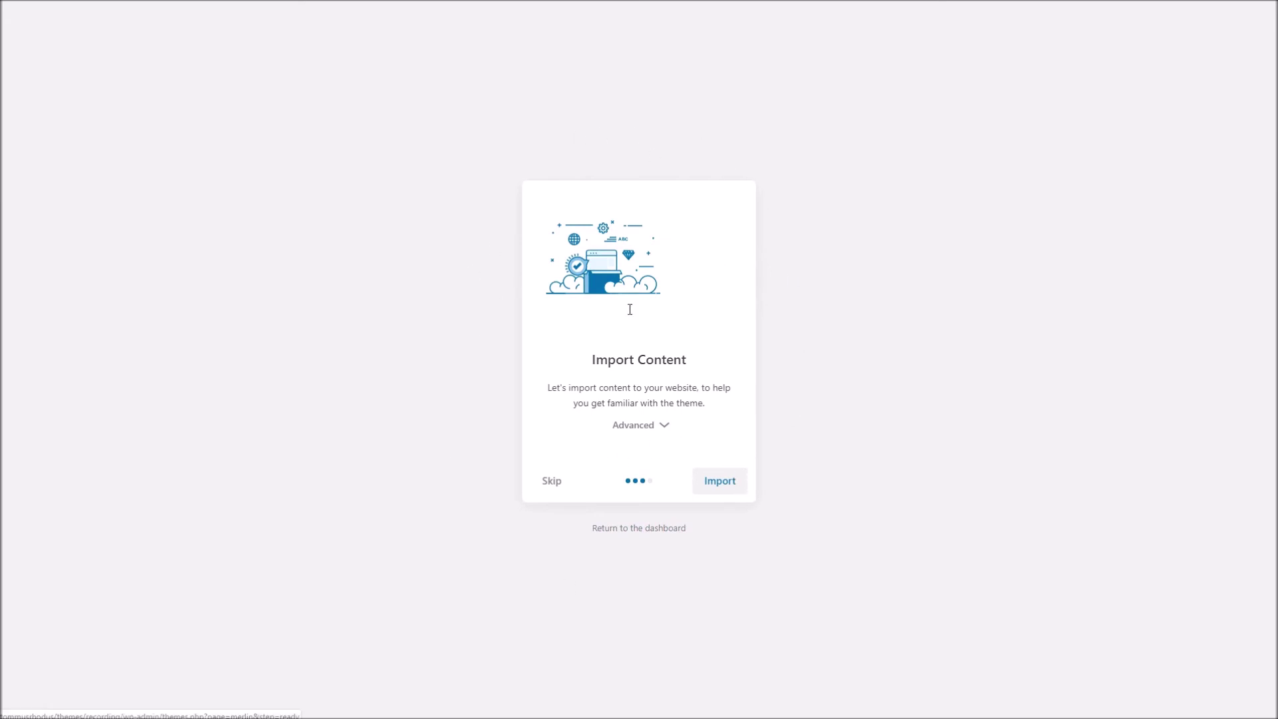
Step: Start the Uptime demo content import on the wizard's Import Content step
{"action": "left_click", "coordinate": [720, 483]}
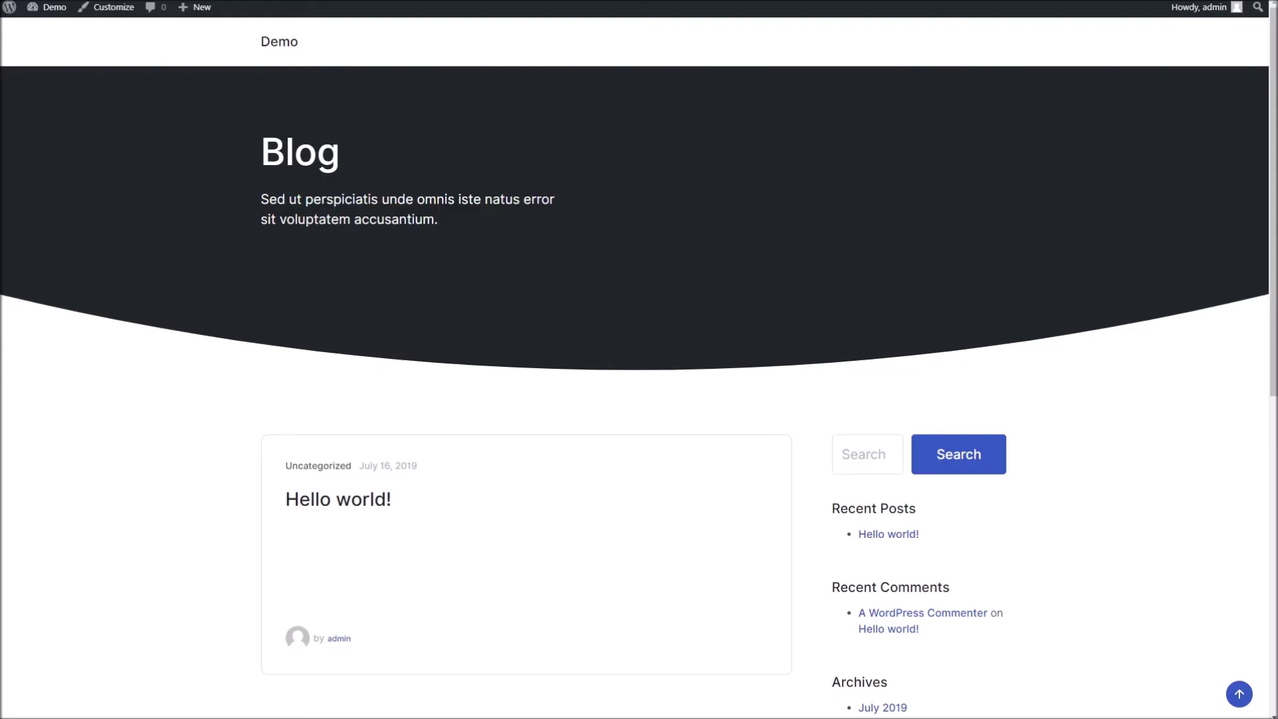
Step: Reload the front page and scroll through the new 'Launch on time, look on-trend.' homepage
{"action": "right_click", "coordinate": [529, 146]}
{"action": "left_click", "coordinate": [596, 189]}
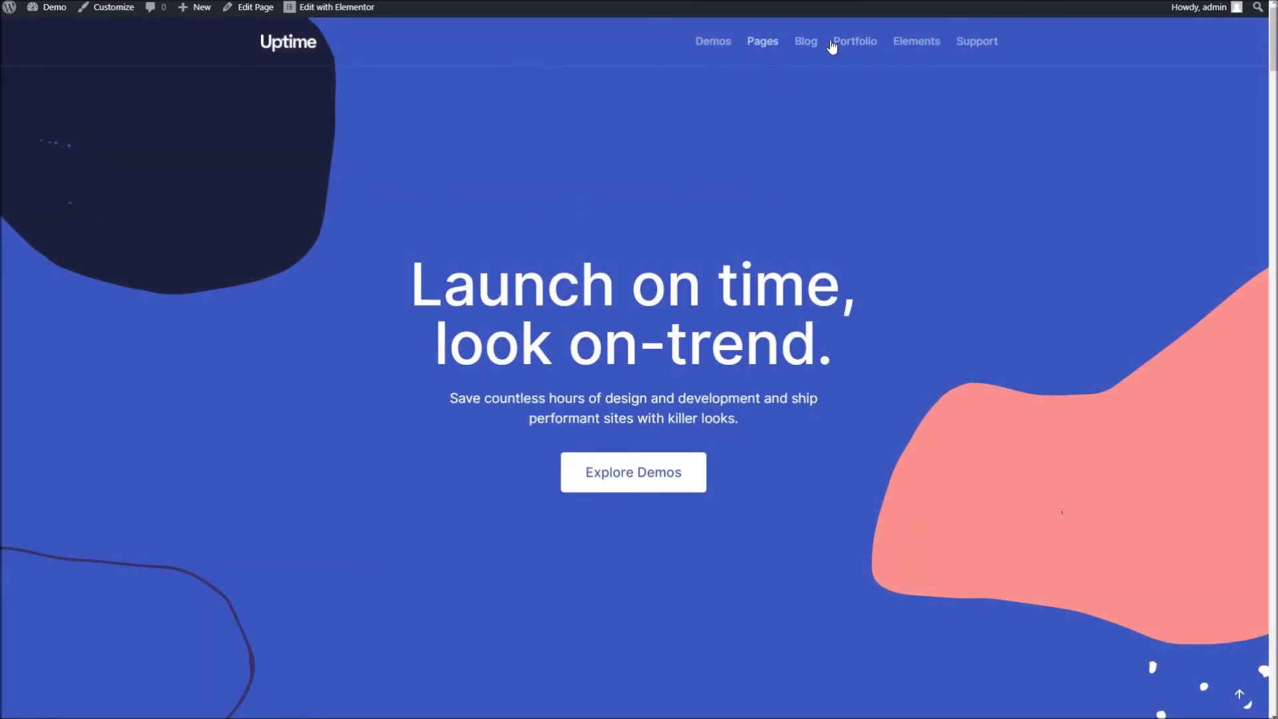
{"action": "scroll", "coordinate": [533, 233], "scroll_direction": "down", "scroll_amount": 3}
{"action": "scroll", "coordinate": [533, 233], "scroll_direction": "down", "scroll_amount": 20}
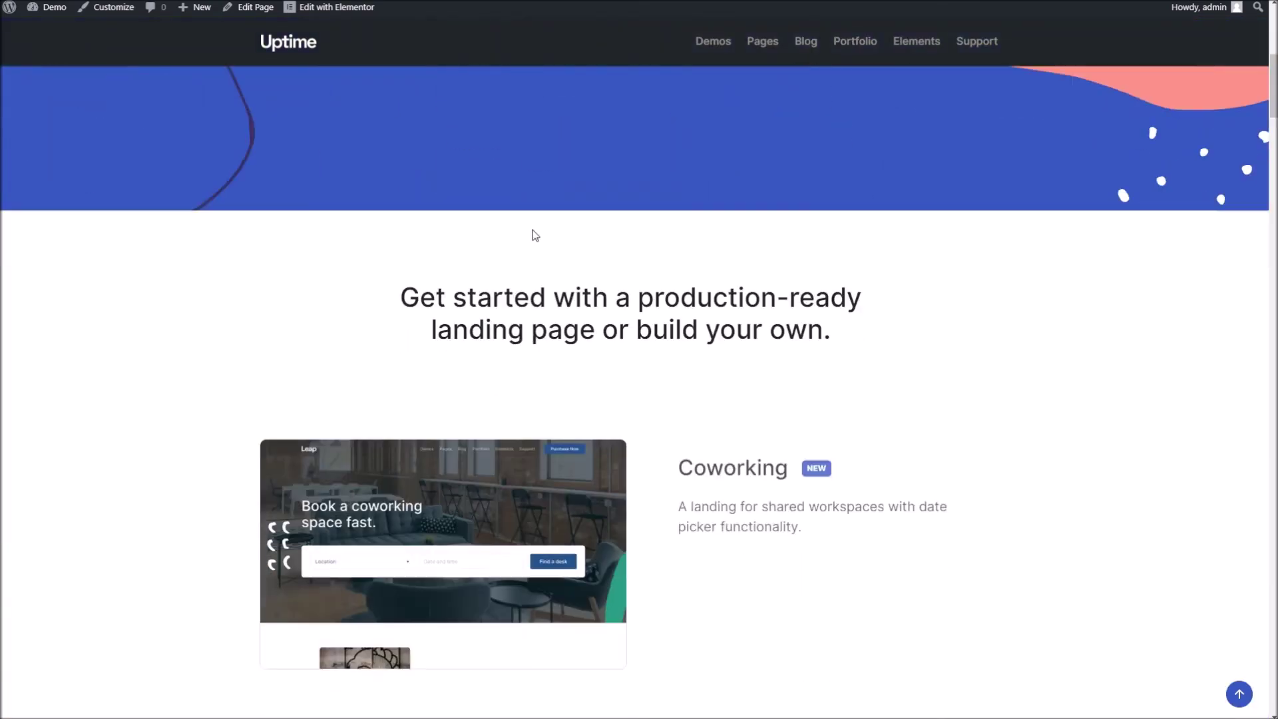
{"action": "scroll", "coordinate": [534, 234], "scroll_direction": "down", "scroll_amount": 20}
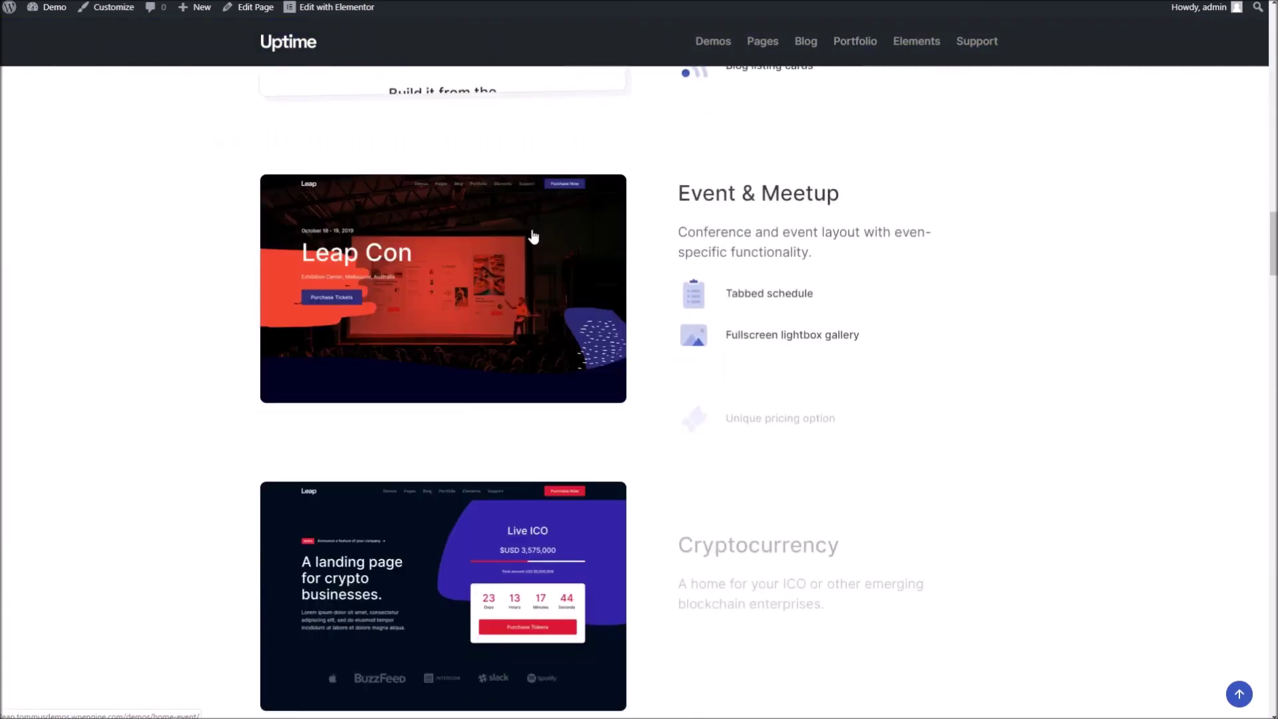
{"action": "scroll", "coordinate": [532, 234], "scroll_direction": "down", "scroll_amount": 20}
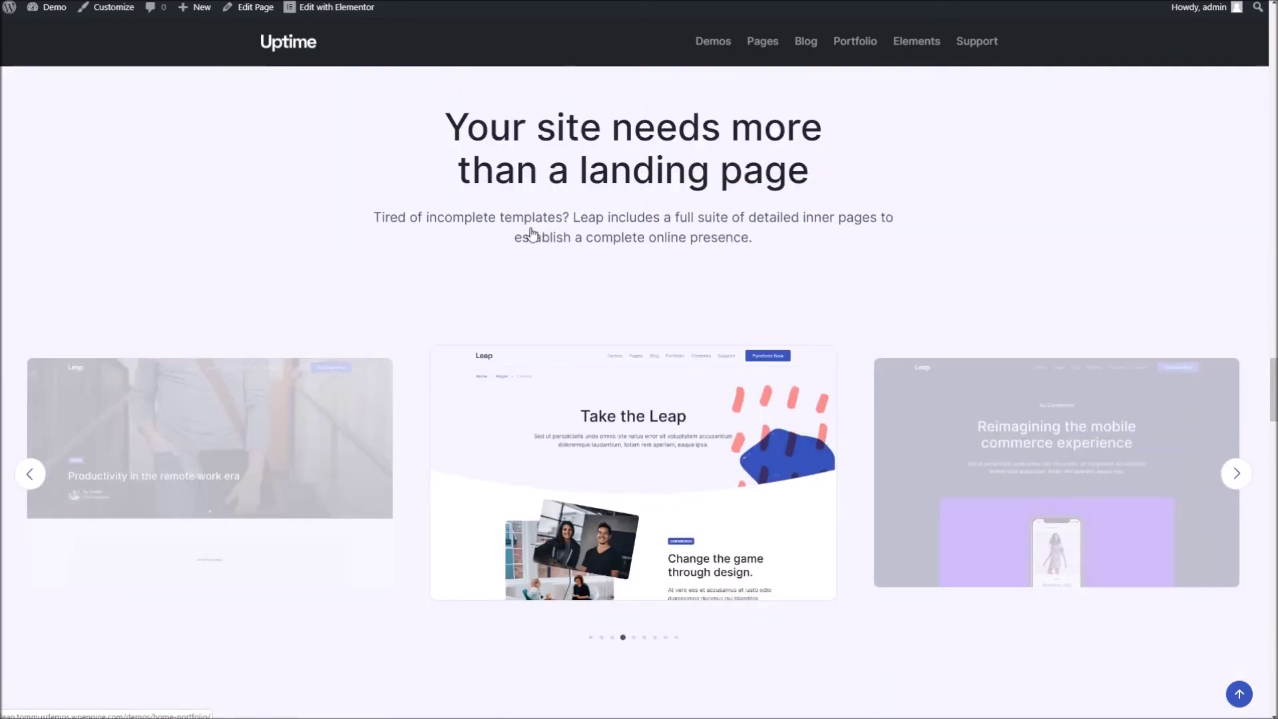
{"action": "scroll", "coordinate": [530, 226], "scroll_direction": "down", "scroll_amount": 15}
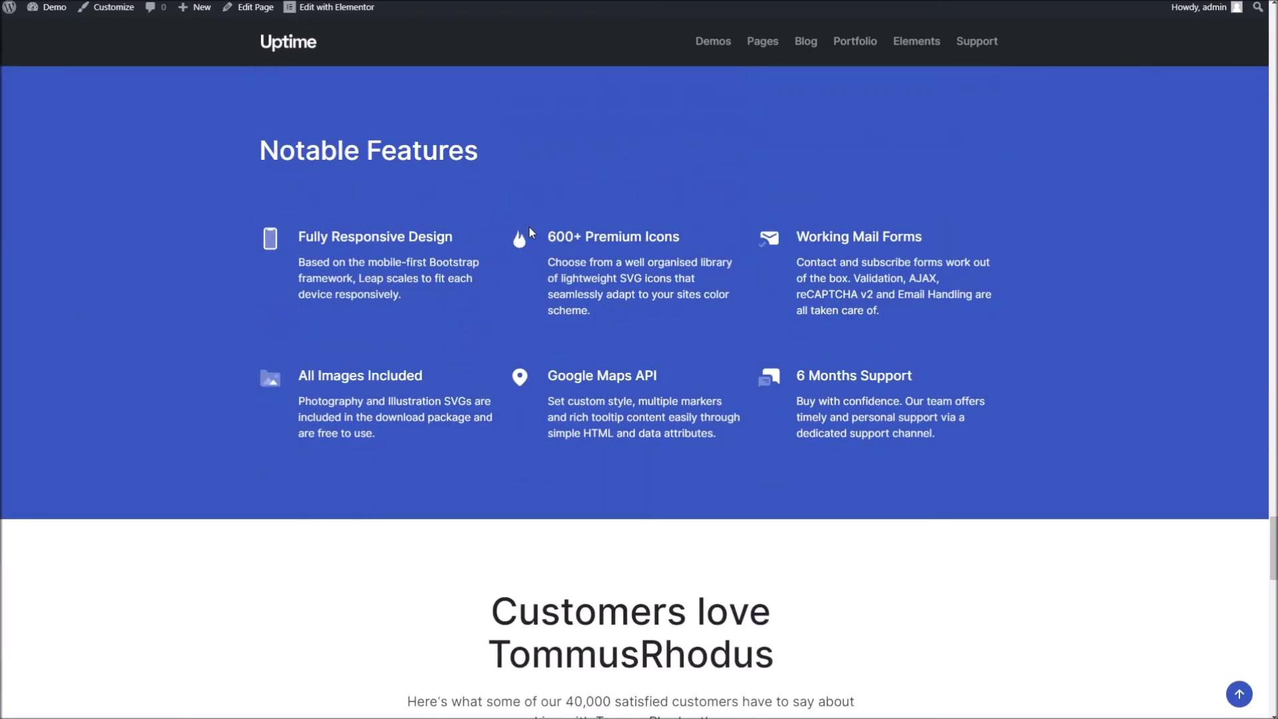
{"action": "scroll", "coordinate": [529, 230], "scroll_direction": "up", "scroll_amount": 3}
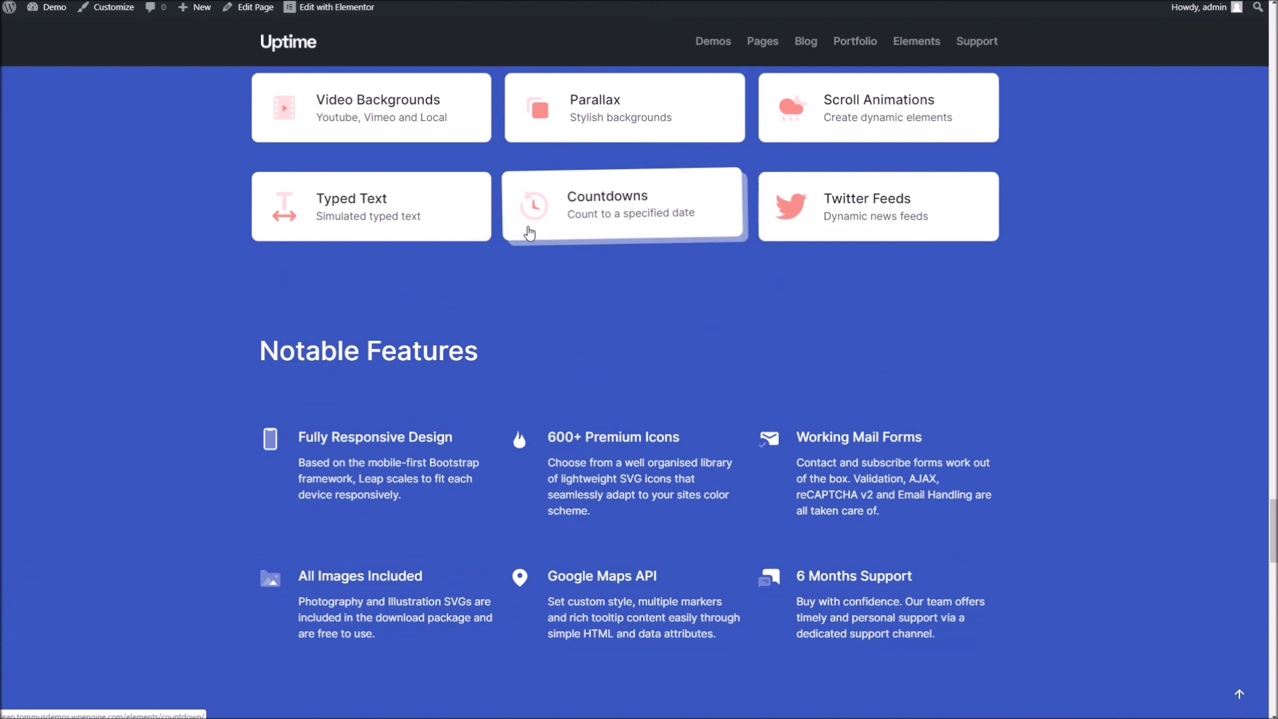